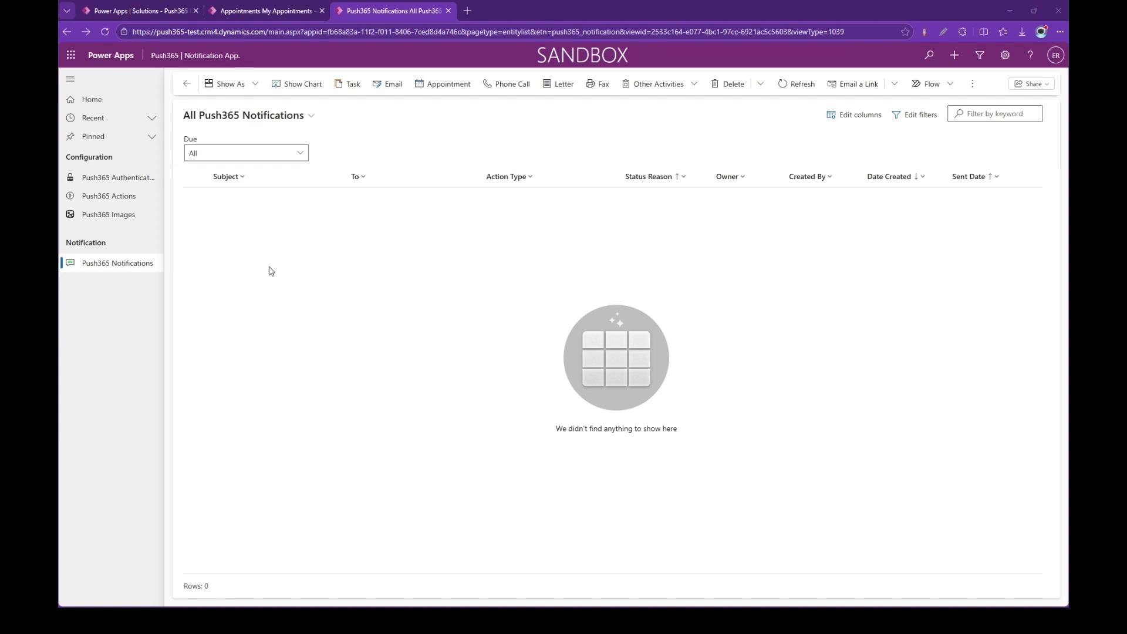
# - Switch to the Power Apps flow and add a Microsoft Dataverse "Perform an unbound action" step after Trigger Record
pyautogui.click(161, 12)
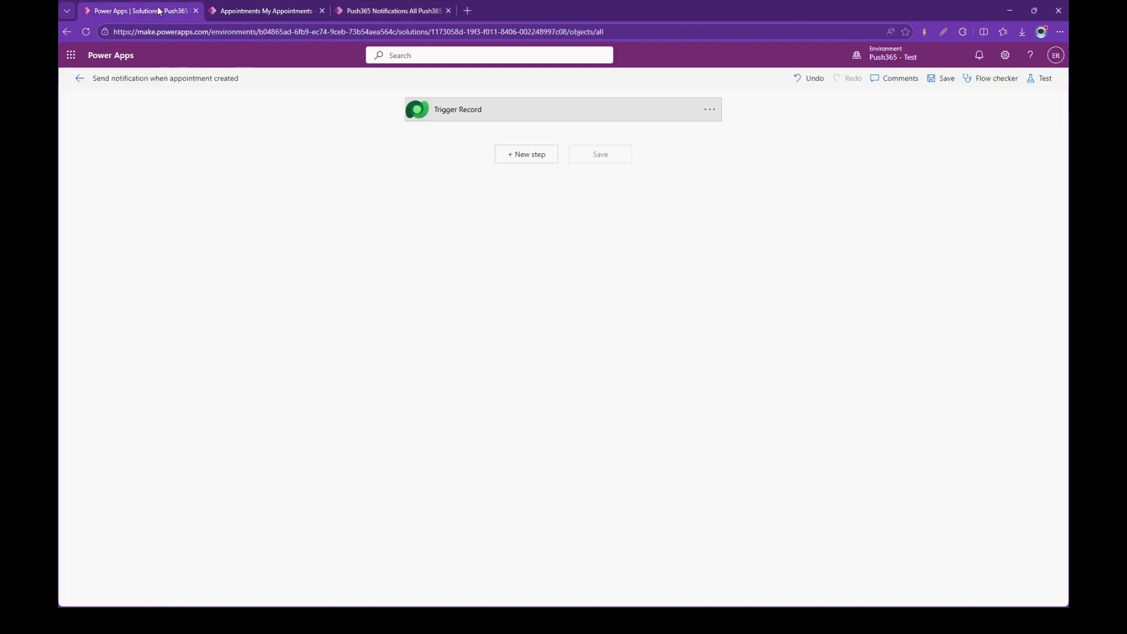
pyautogui.click(514, 117)
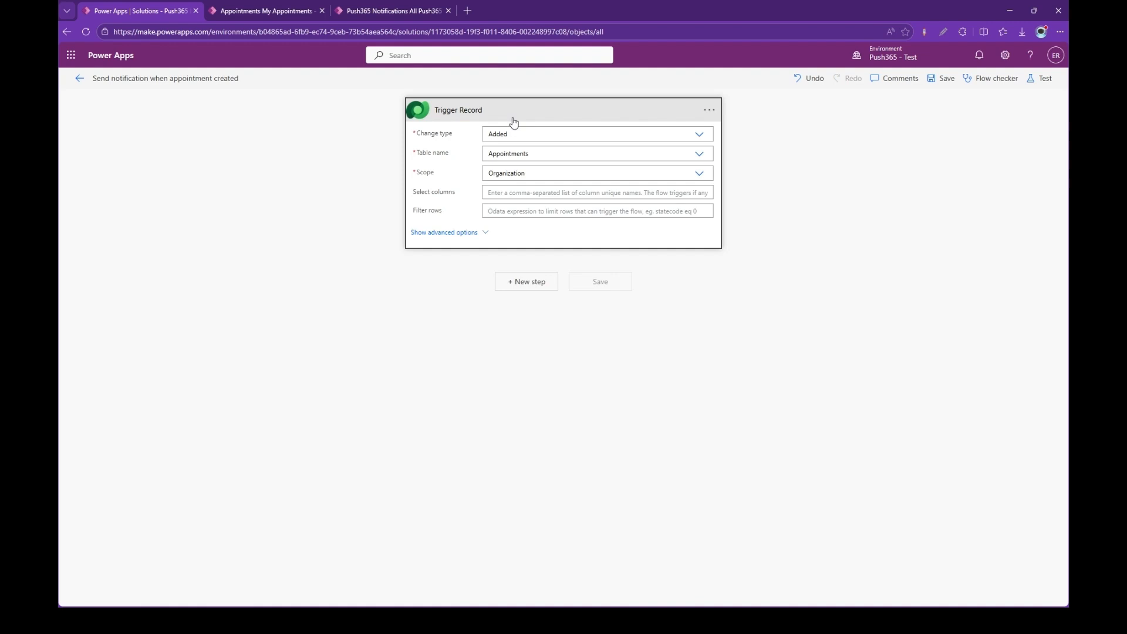
pyautogui.click(543, 292)
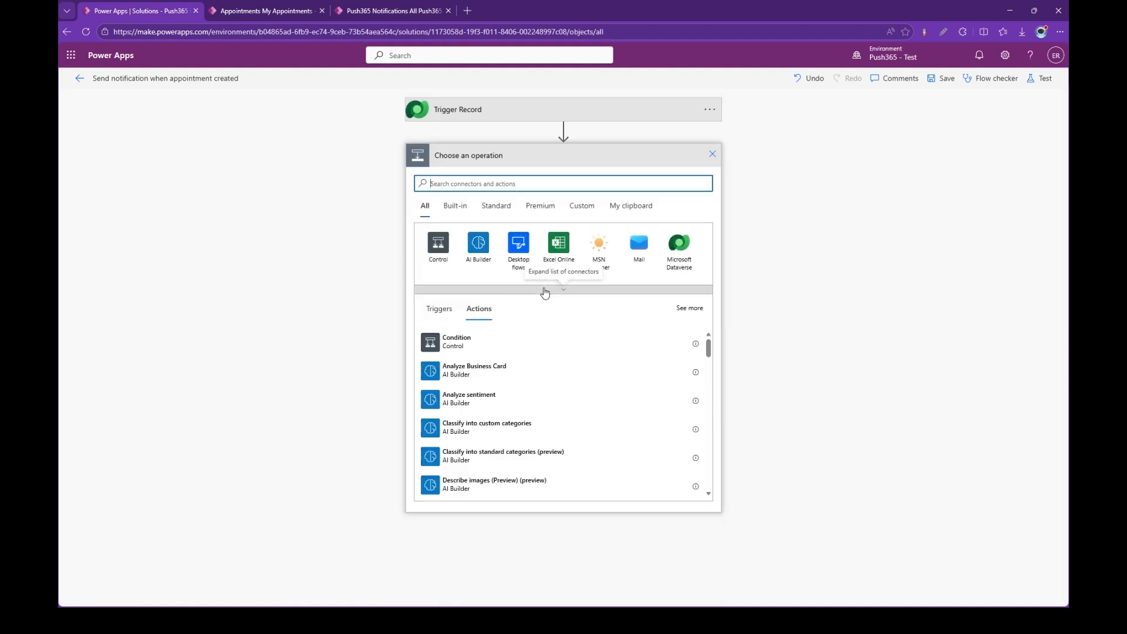
pyautogui.click(687, 269)
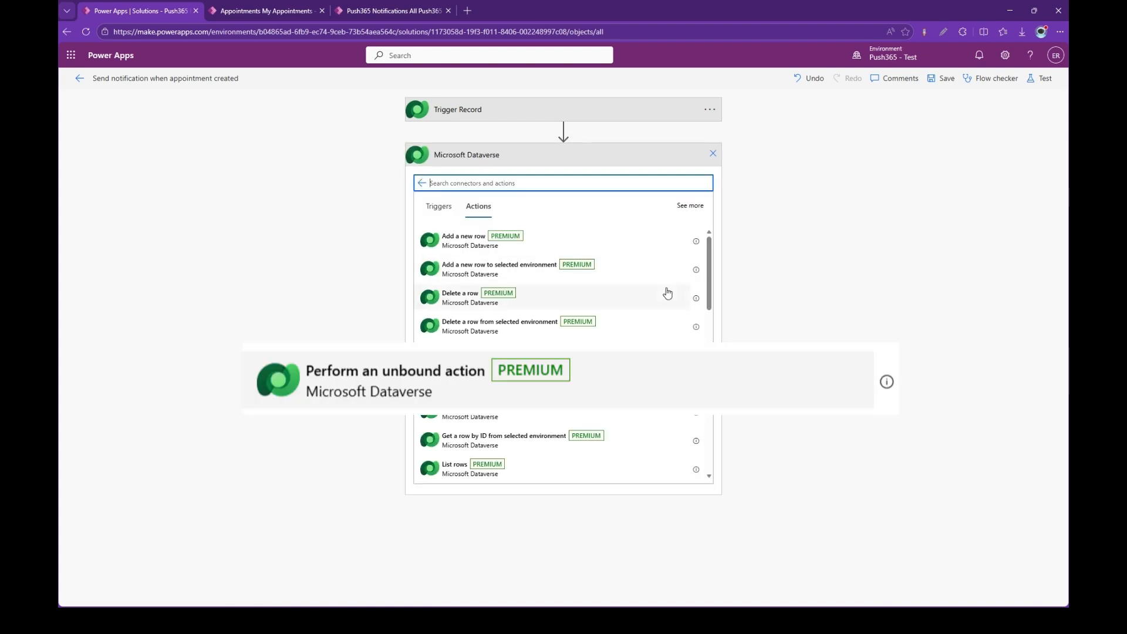
pyautogui.scroll(-5, 662, 299)
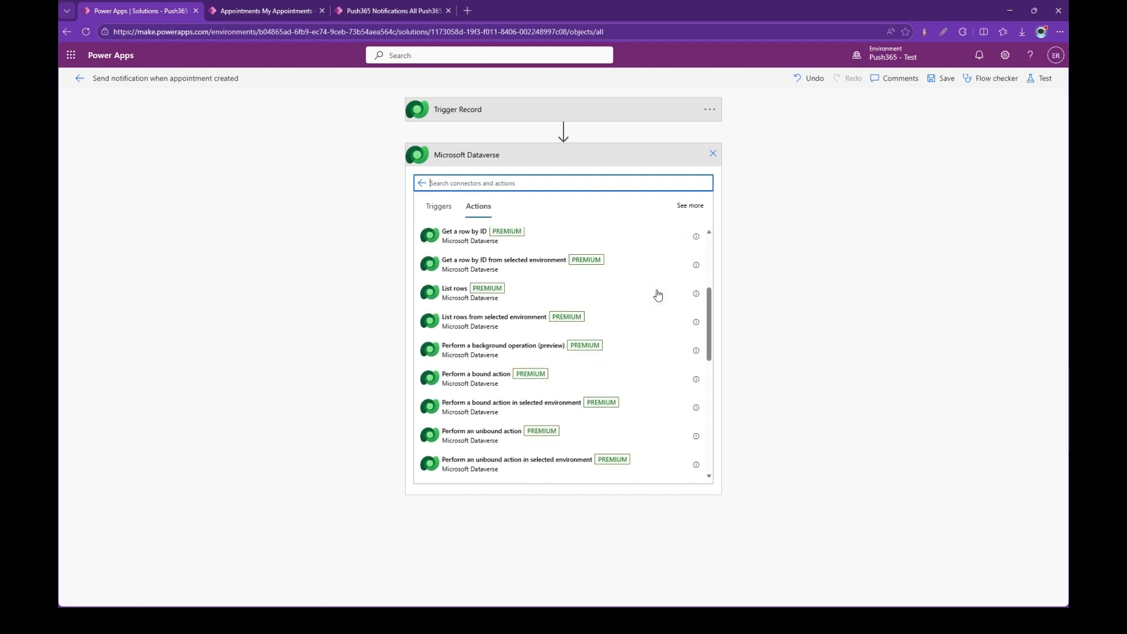
pyautogui.click(504, 440)
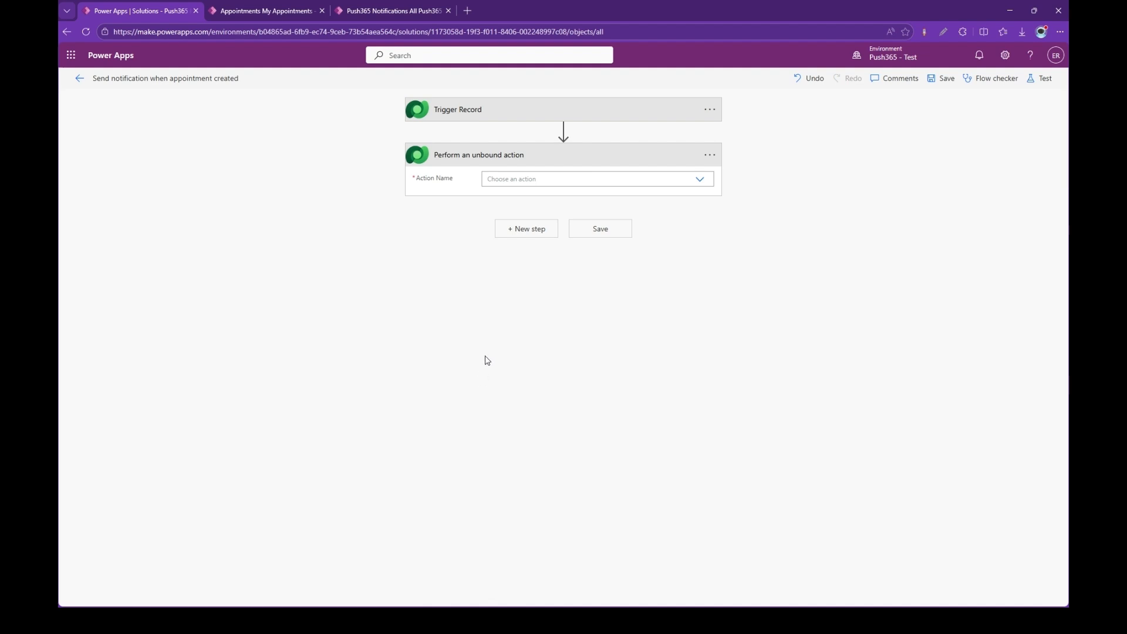
# - Filter the unbound action names by push365 and choose push365_NotificationWithActionByFlowCreateRequest
pyautogui.click(510, 185)
pyautogui.write('push365')
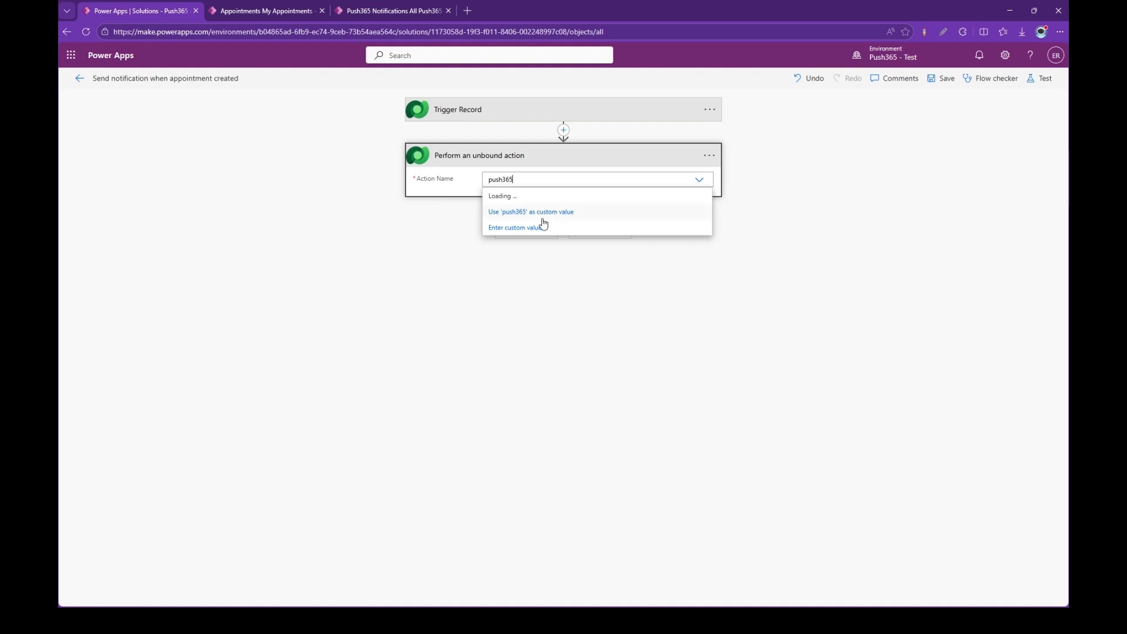
pyautogui.scroll(-1, 625, 242)
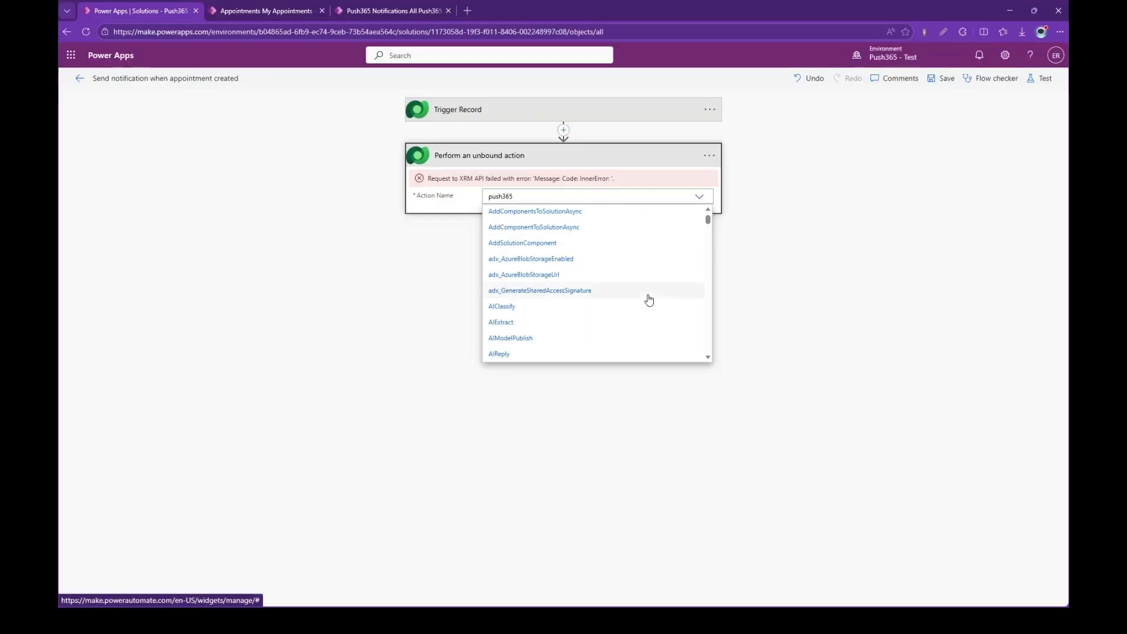
pyautogui.press('BackSpace')
pyautogui.write('5')
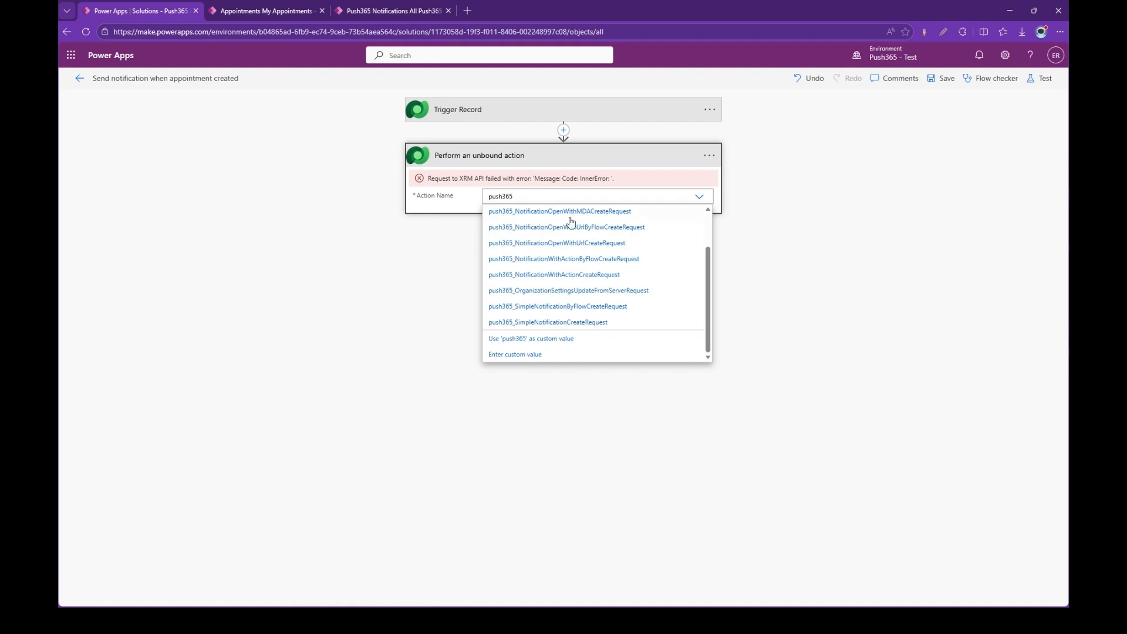
pyautogui.click(634, 266)
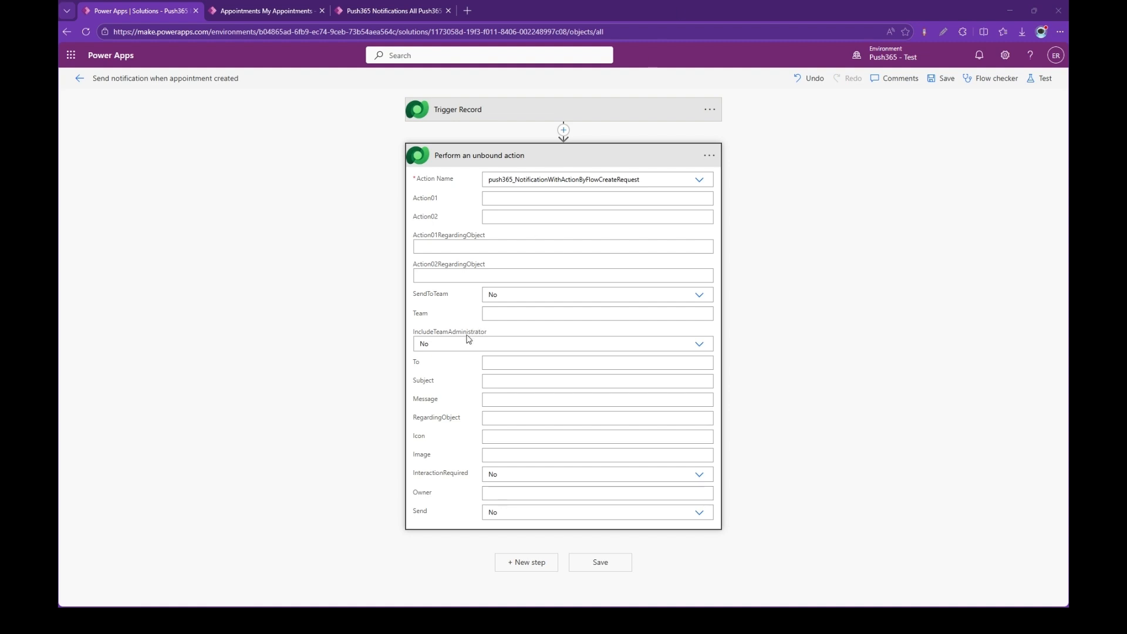
pyautogui.click(492, 363)
pyautogui.hotkey('ctrl', 'v')
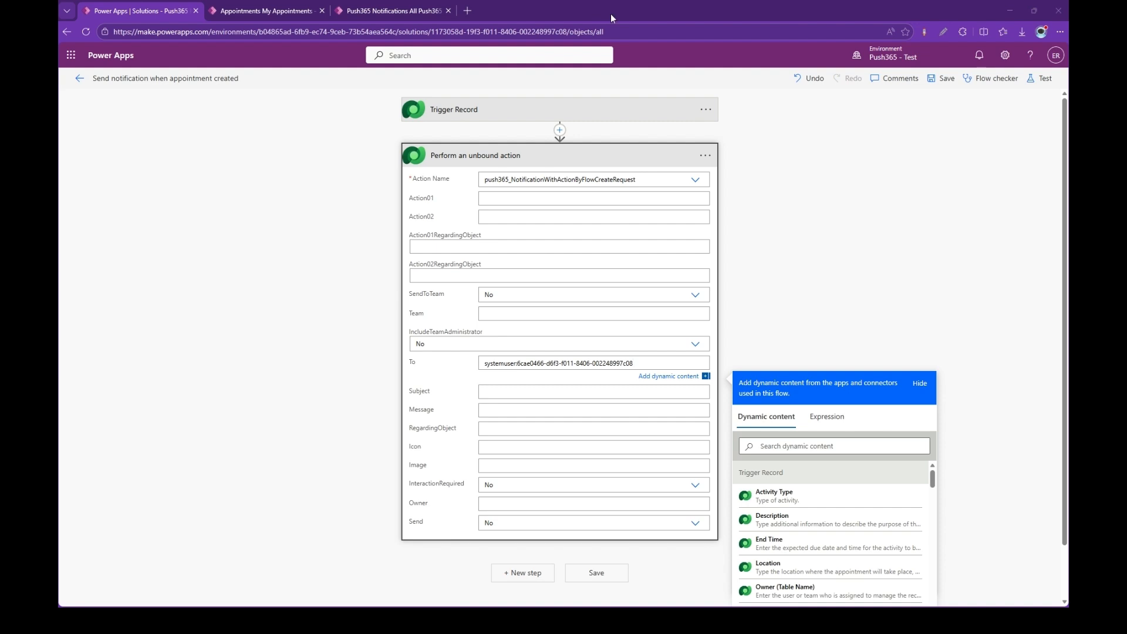
pyautogui.click(517, 198)
pyautogui.hotkey('ctrl', 'v')
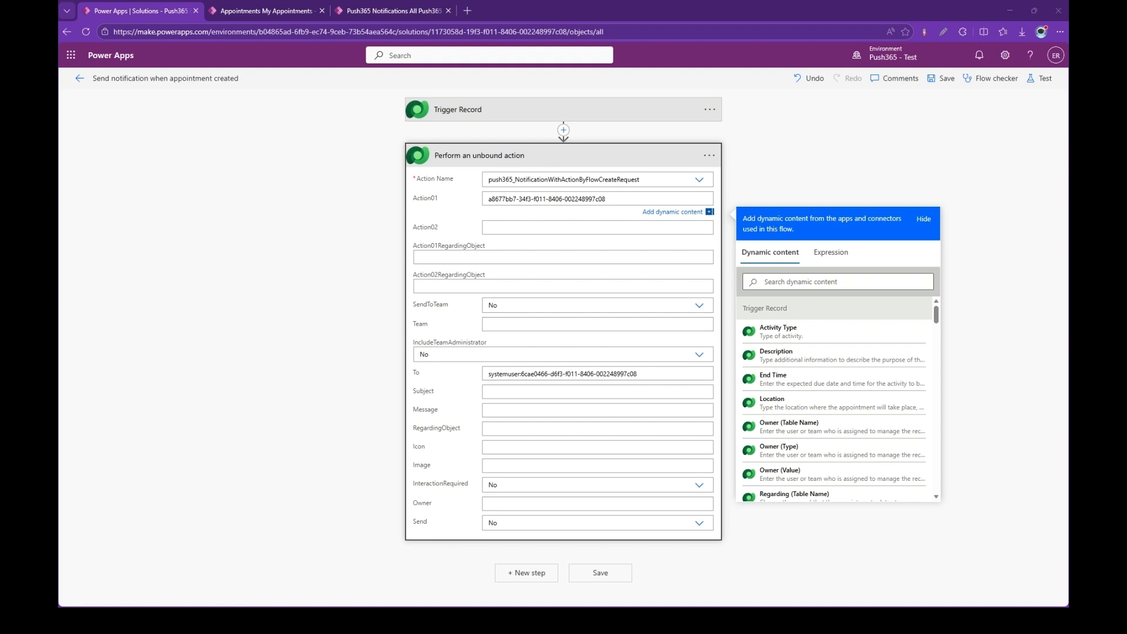
pyautogui.click(518, 228)
pyautogui.write('b992ce93-d7f3-f011-8406-7ced8d2e54dd')
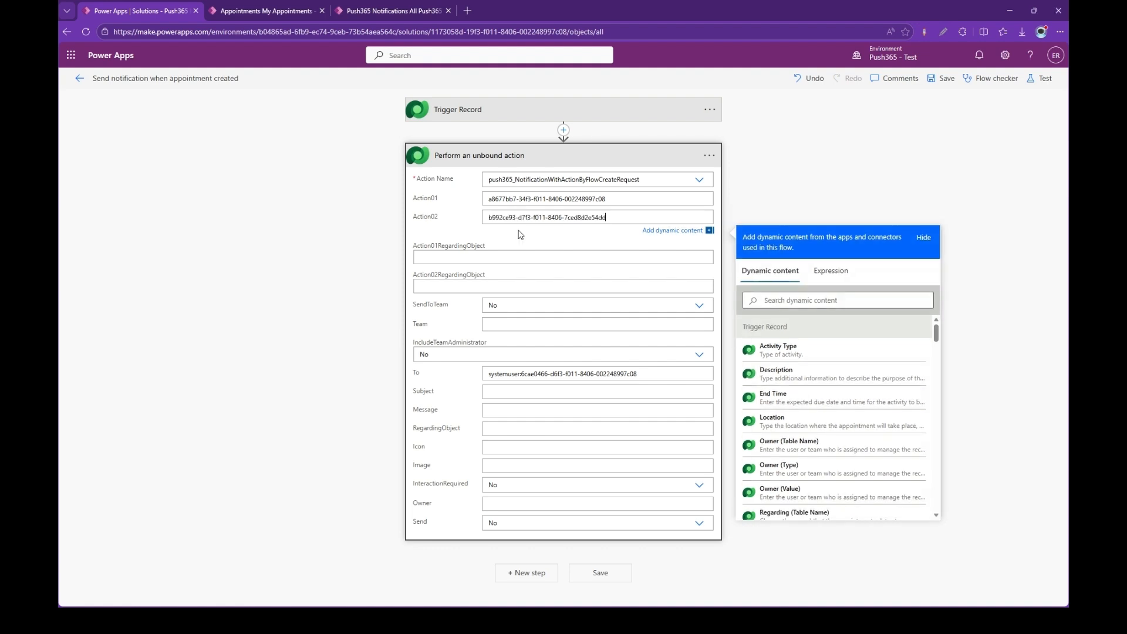
# - Set Action01RegardingObject to "appointment:" followed by the trigger record's Appointment unique identifier as dynamic content
pyautogui.click(450, 257)
pyautogui.write('appoibt')
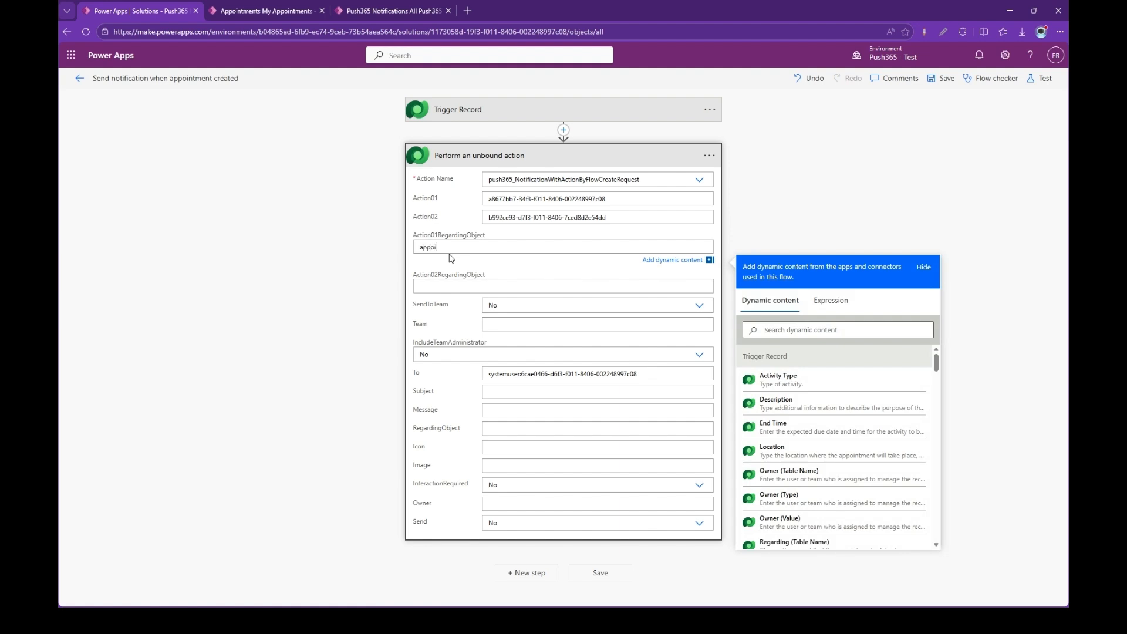
pyautogui.press('BackSpace')
pyautogui.press('BackSpace')
pyautogui.write('ntment:')
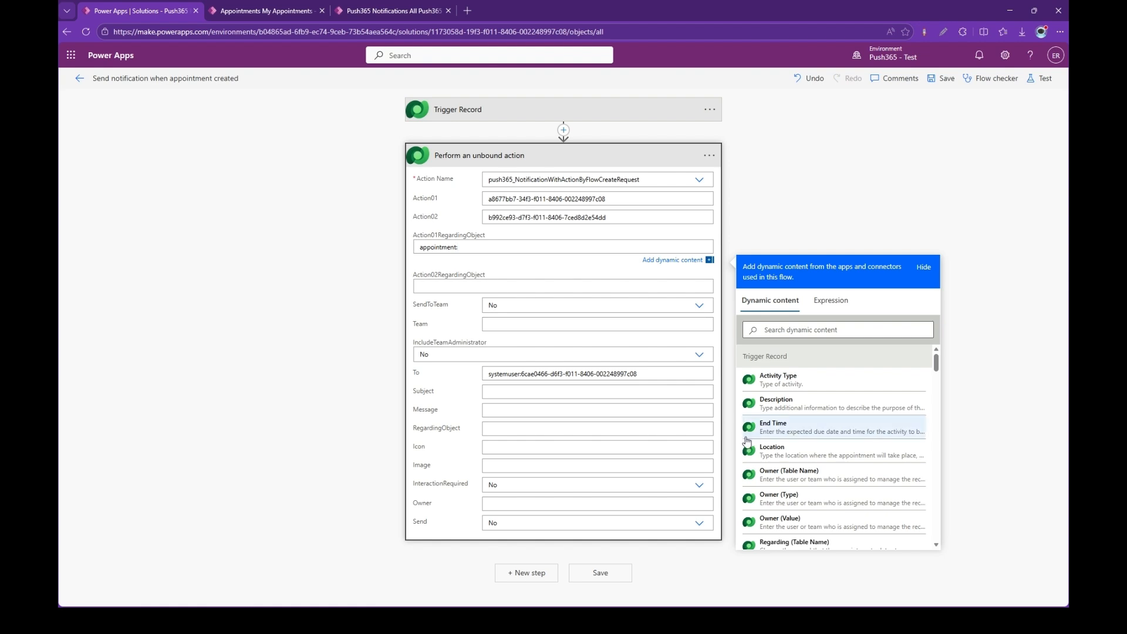
pyautogui.scroll(-2, 797, 457)
pyautogui.scroll(-3, 801, 465)
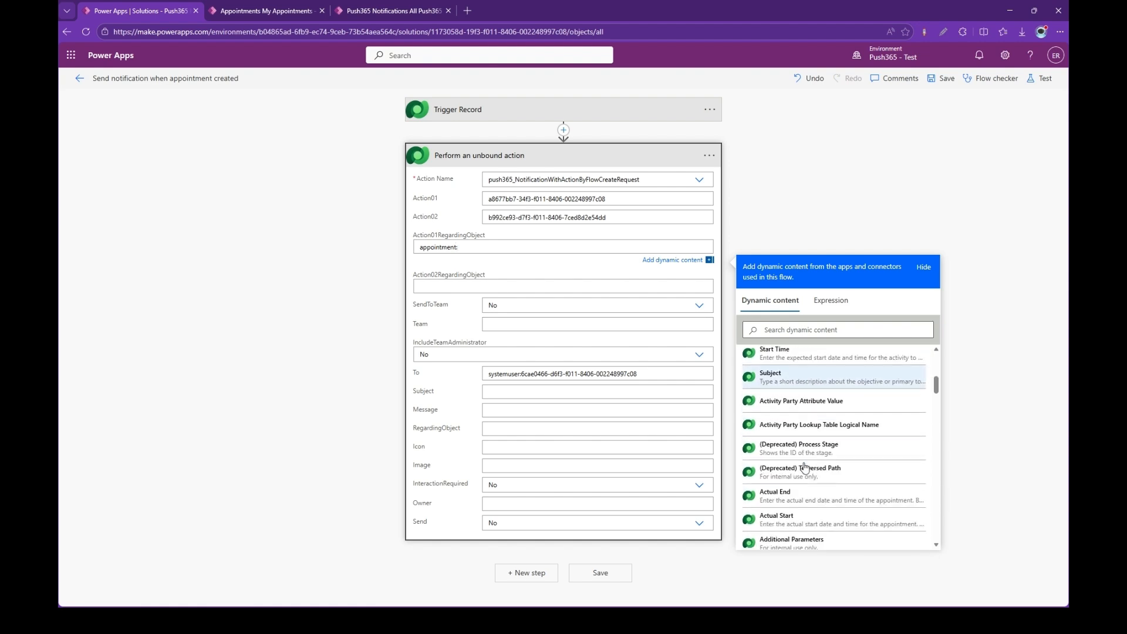
pyautogui.scroll(-2, 804, 467)
pyautogui.click(779, 474)
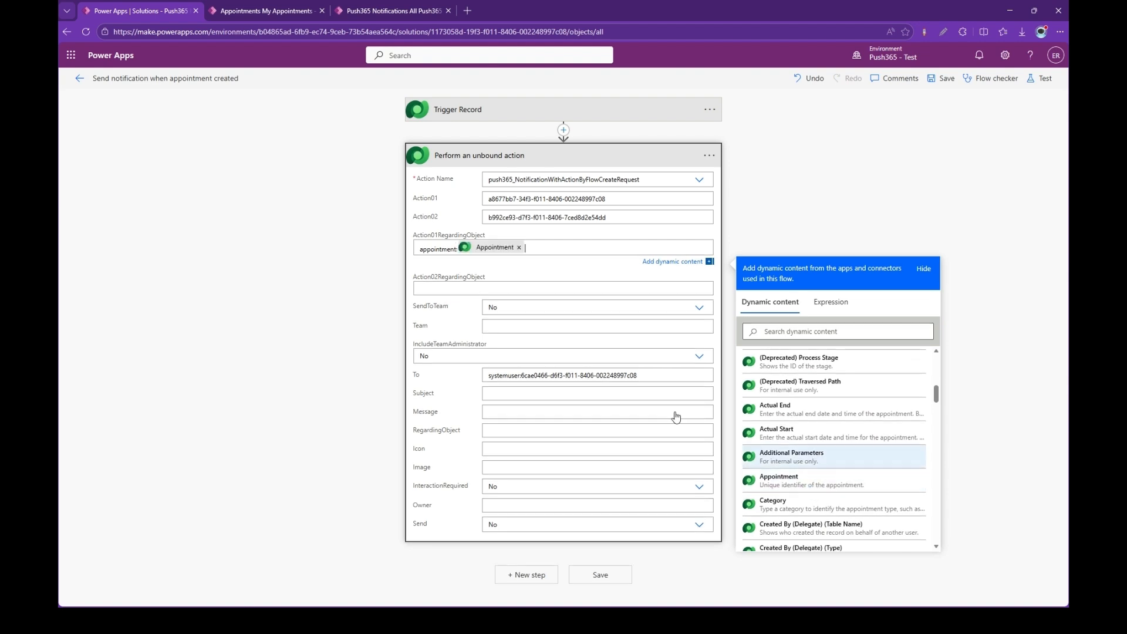
# - Set Action02RegardingObject to "appointment:" followed by the trigger record's Appointment unique identifier as dynamic content
pyautogui.click(513, 286)
pyautogui.write('ntment:')
pyautogui.scroll(-5, 810, 497)
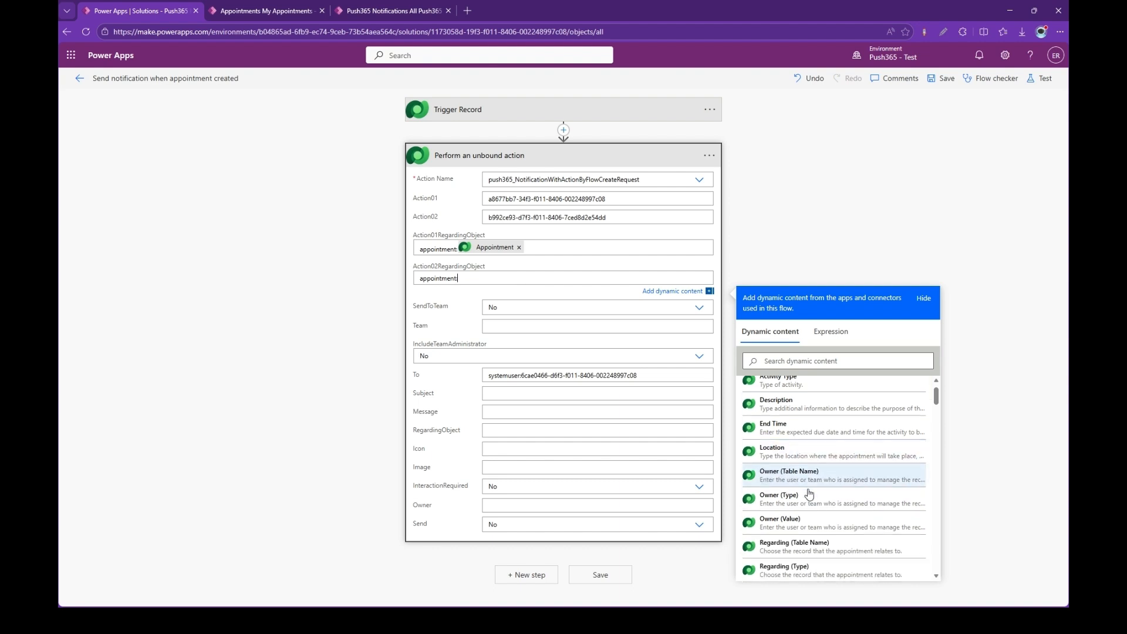
pyautogui.click(830, 514)
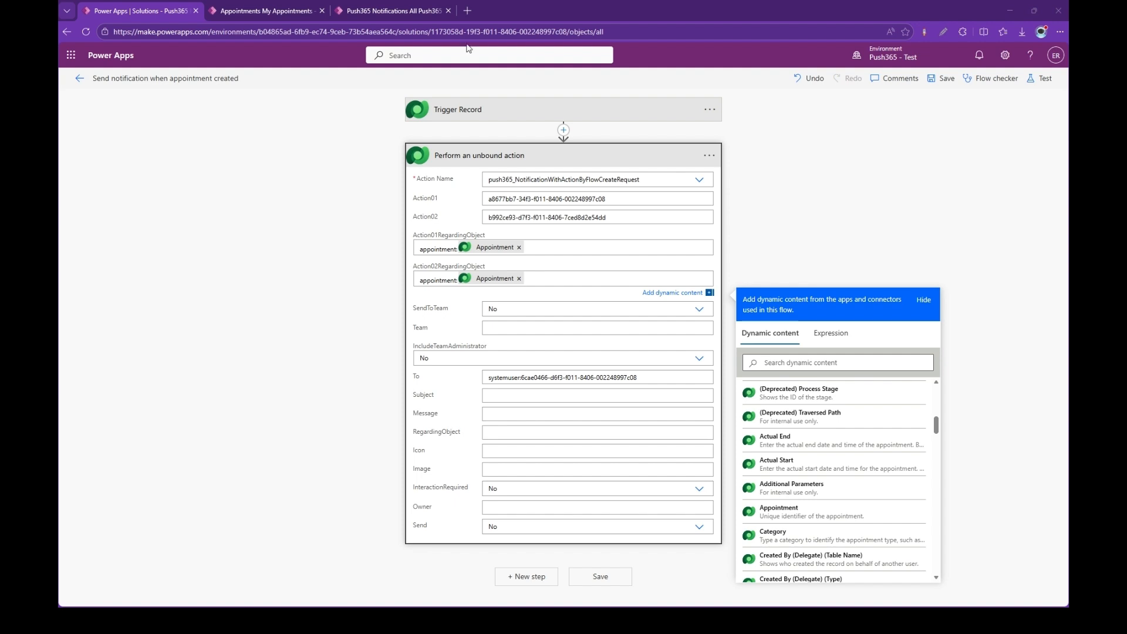
# - Set Icon to 1ecf6157-e3f2-f011-8406-7ced8d2e54dd, Subject to "Appointment Created!" and Message to "An appointment created and assigned to you. Please approve or reject it."
pyautogui.click(498, 448)
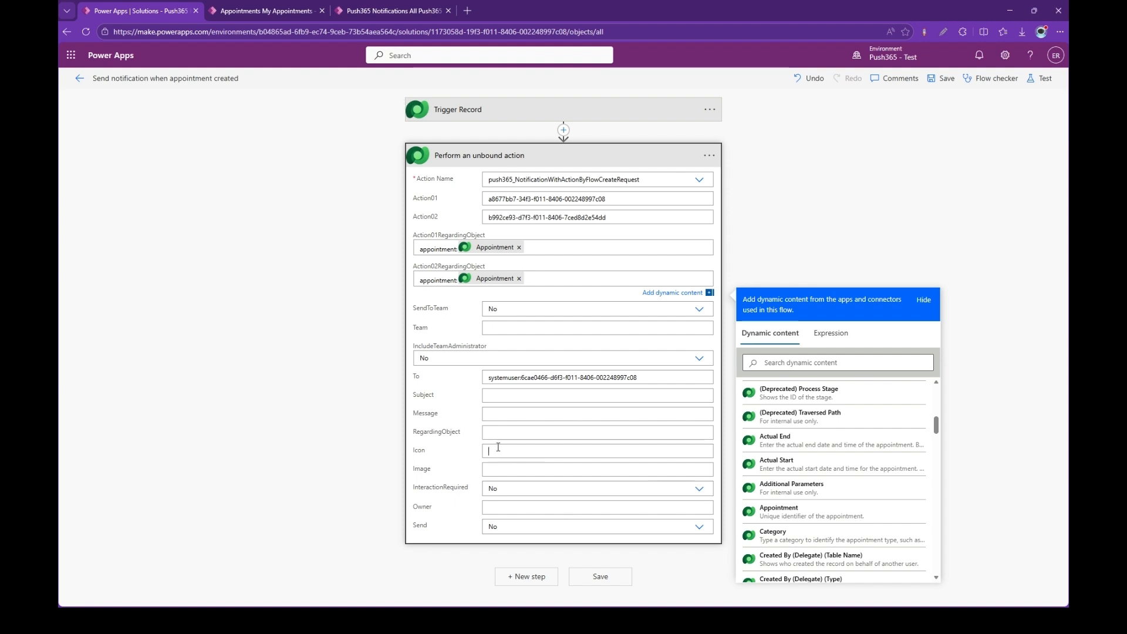
pyautogui.write('1ecf6157-e3f2-f011-8406-7ced8d2e54dd')
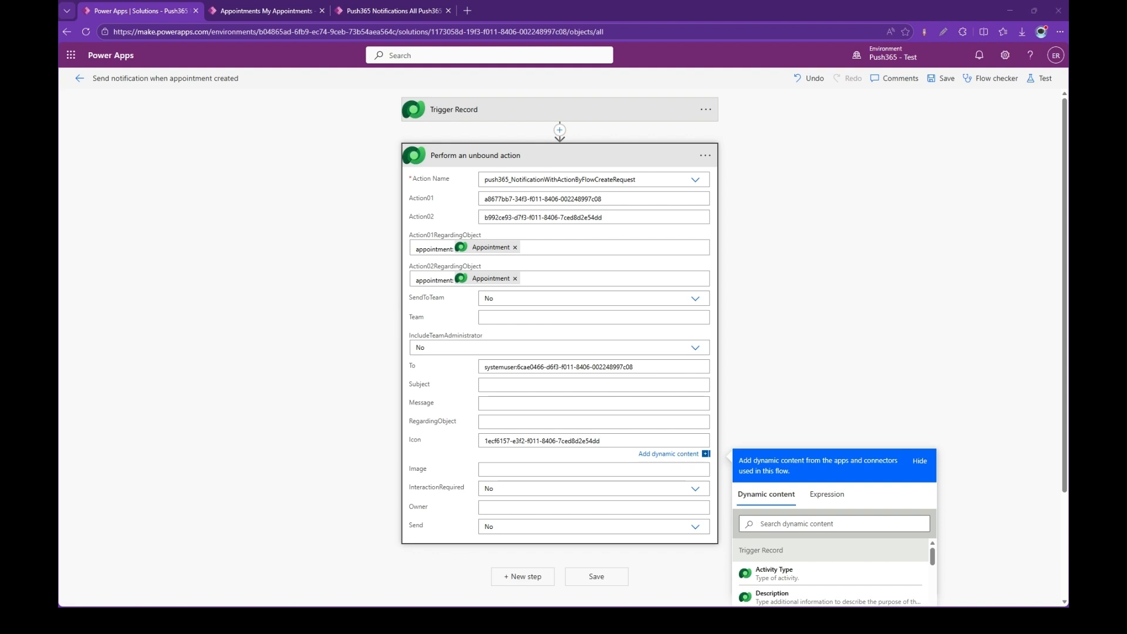
pyautogui.click(497, 384)
pyautogui.write('Appointment Created!')
pyautogui.press('BackSpace')
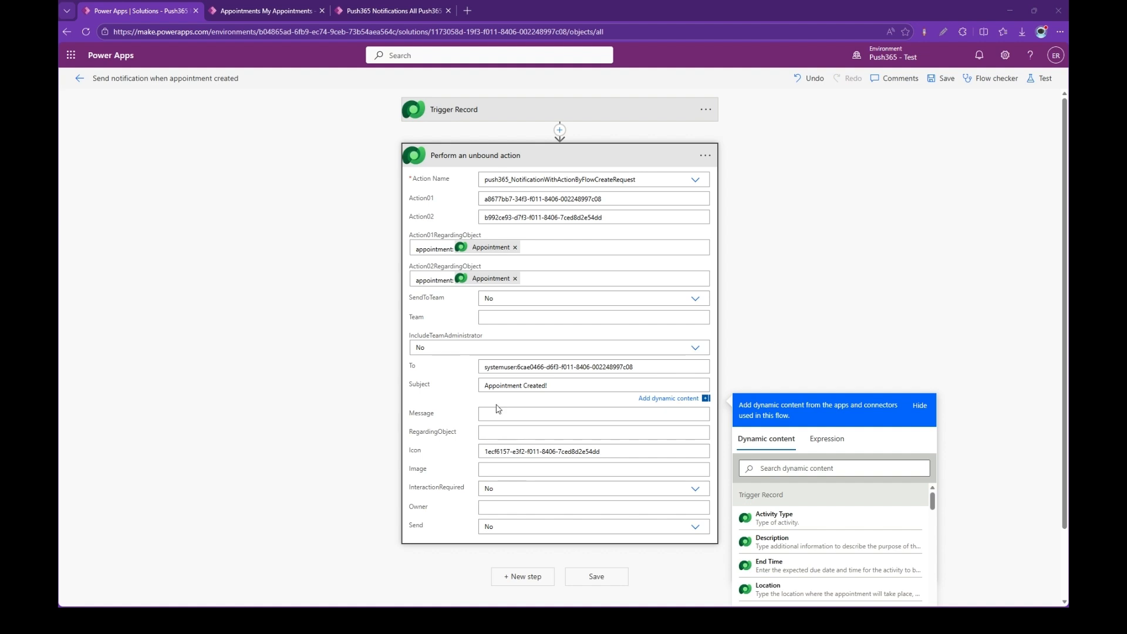
pyautogui.click(498, 417)
pyautogui.write('An appointment created and assigned to you. Please approve or reject it.')
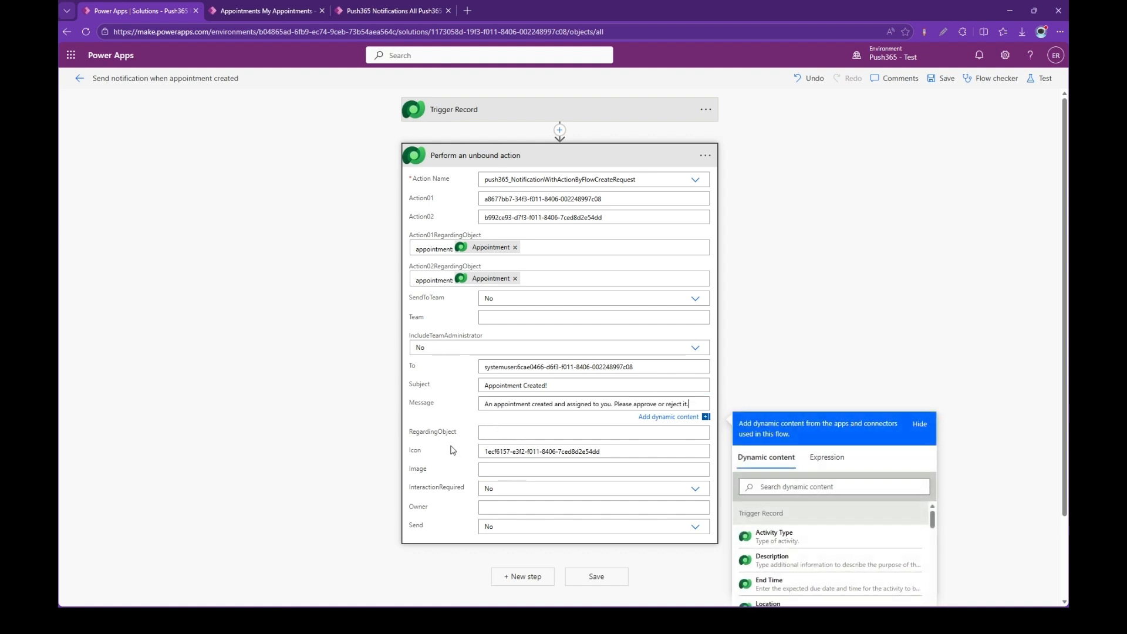
# - Set the unbound action's Send option to Yes and save the flow
pyautogui.click(514, 538)
pyautogui.click(522, 513)
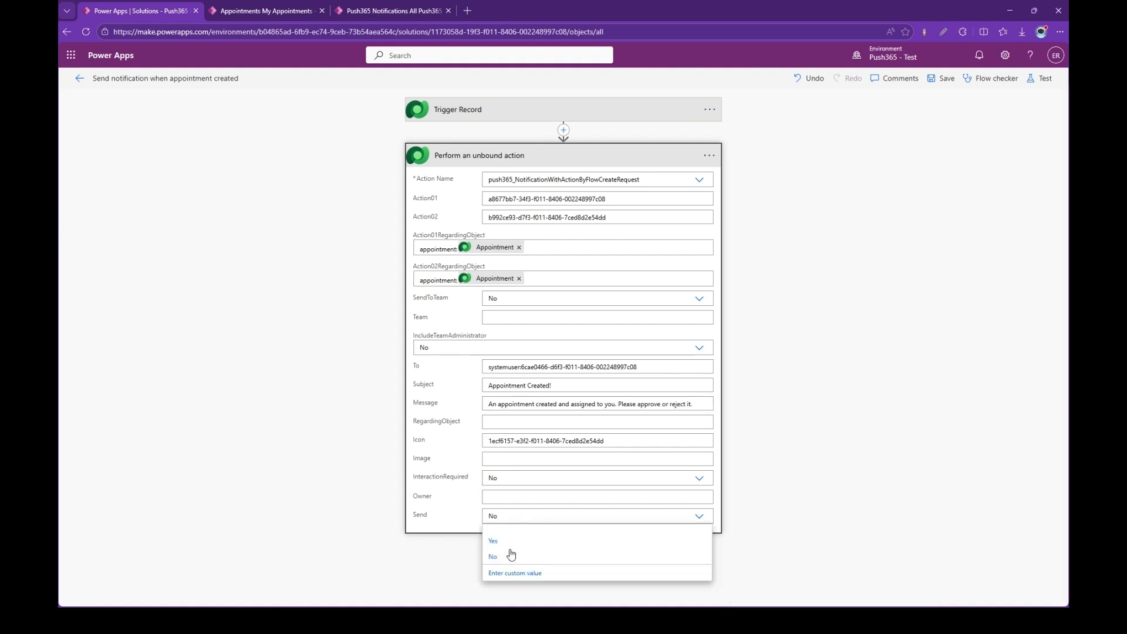
pyautogui.click(510, 546)
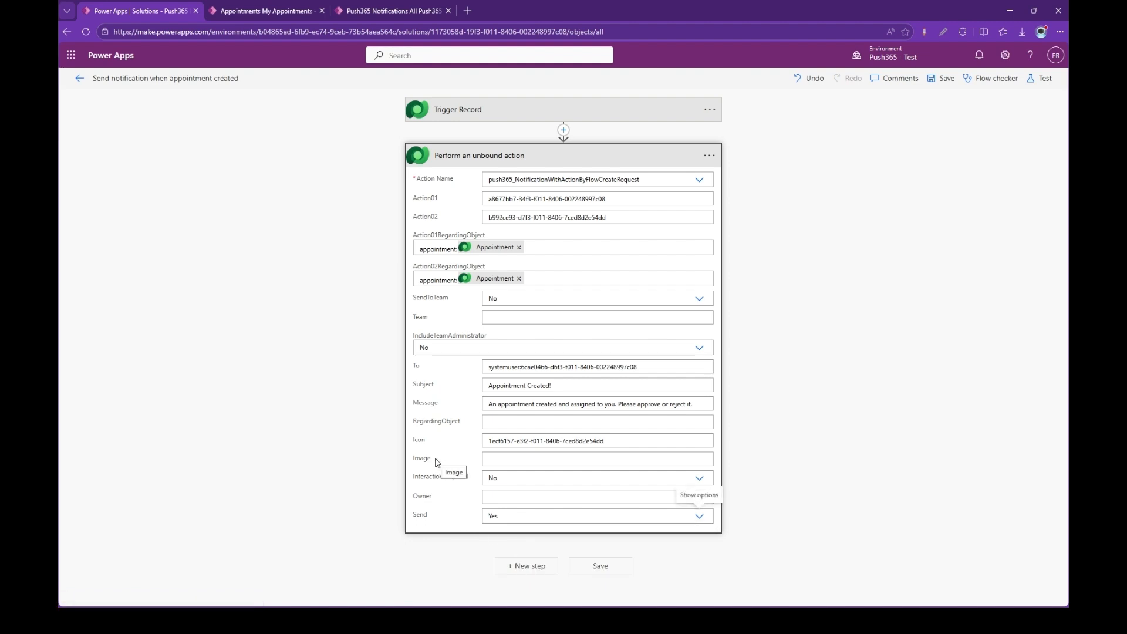
pyautogui.click(871, 160)
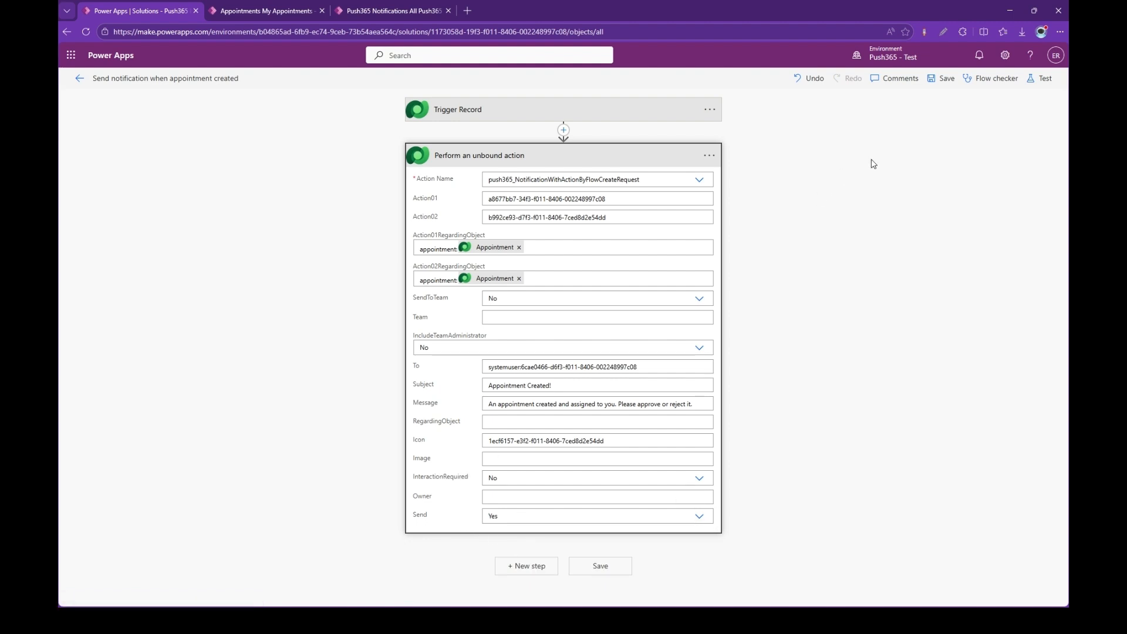
pyautogui.click(941, 81)
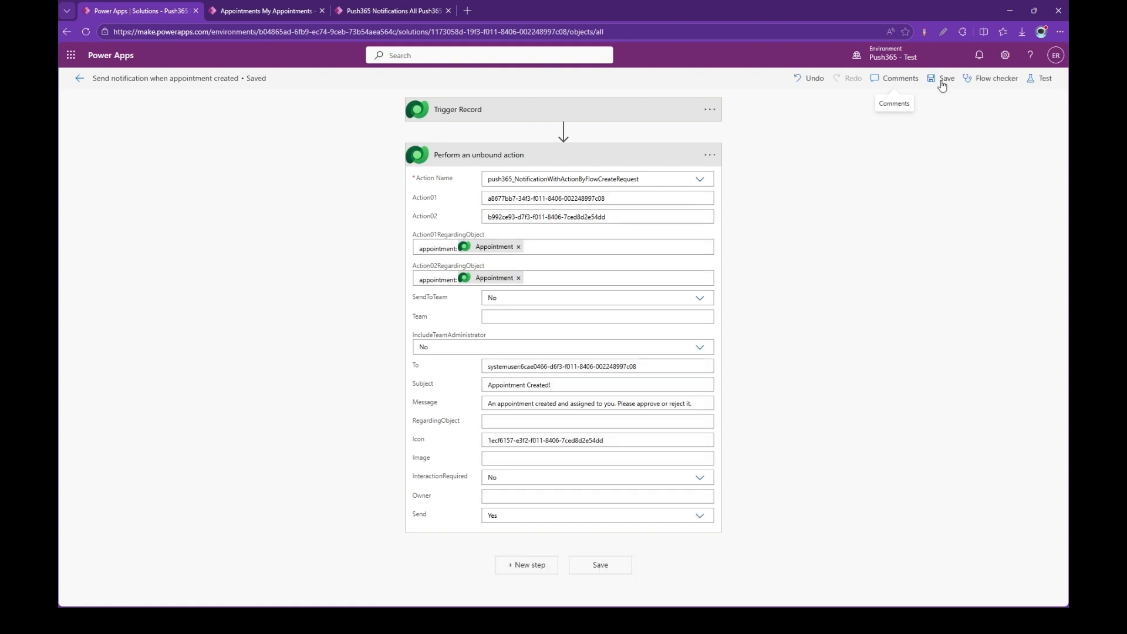
# - Return to the solution's objects and open the details of the "Send notification when appointment created" cloud flow
pyautogui.click(79, 79)
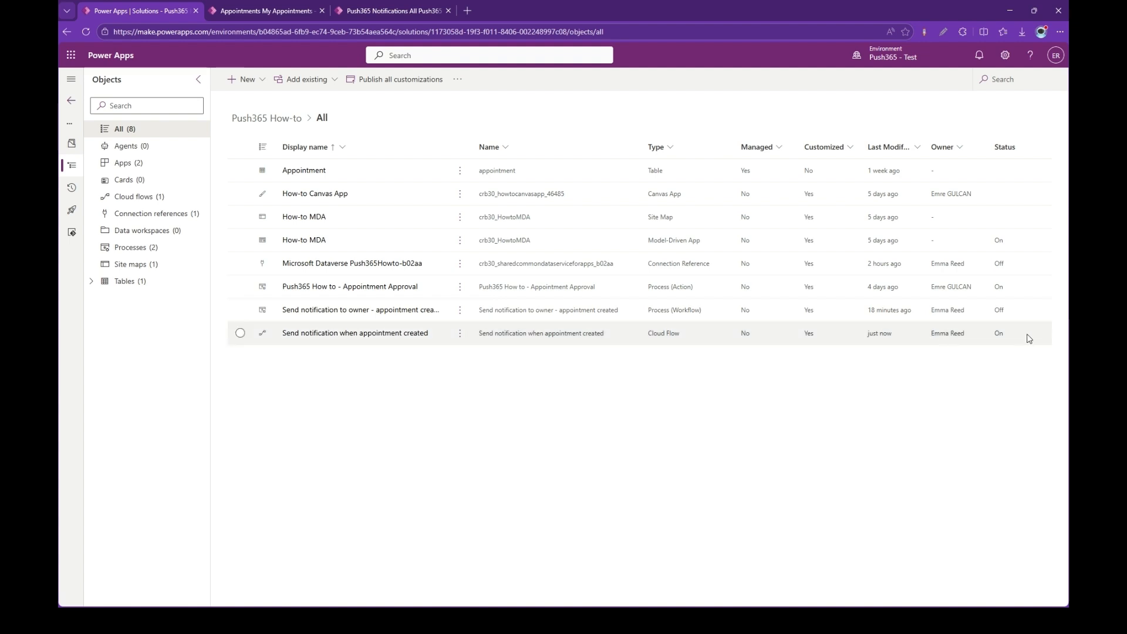
pyautogui.click(413, 335)
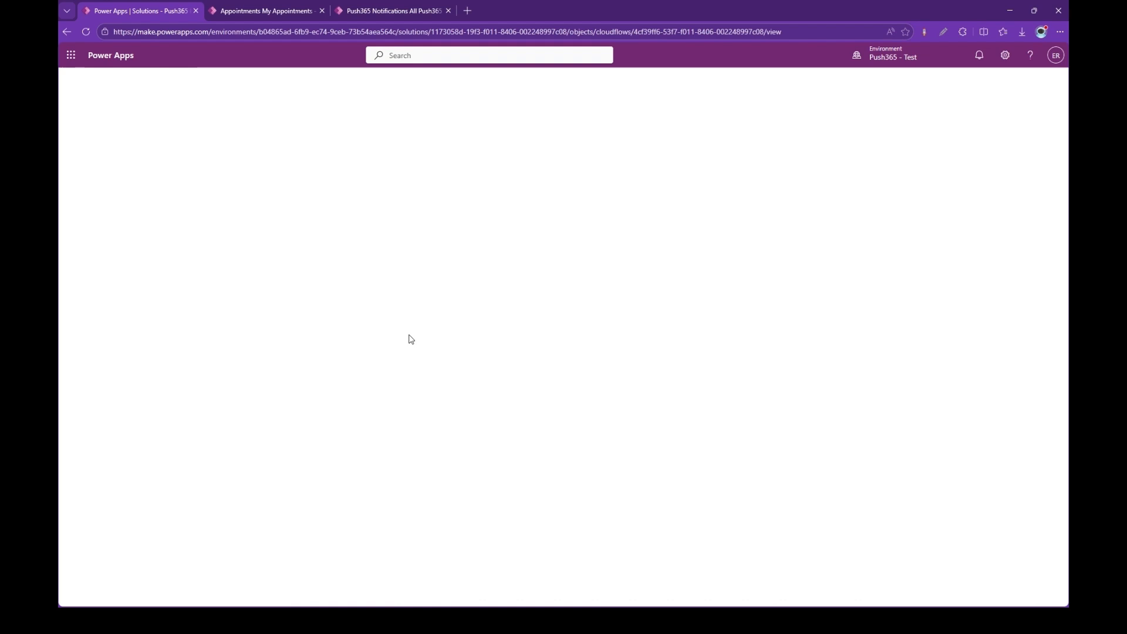
# - Switch to the How-to MDA app, create and save an appointment with the subject "Push365 how-to series appointment", and return to the appointments list
pyautogui.click(282, 12)
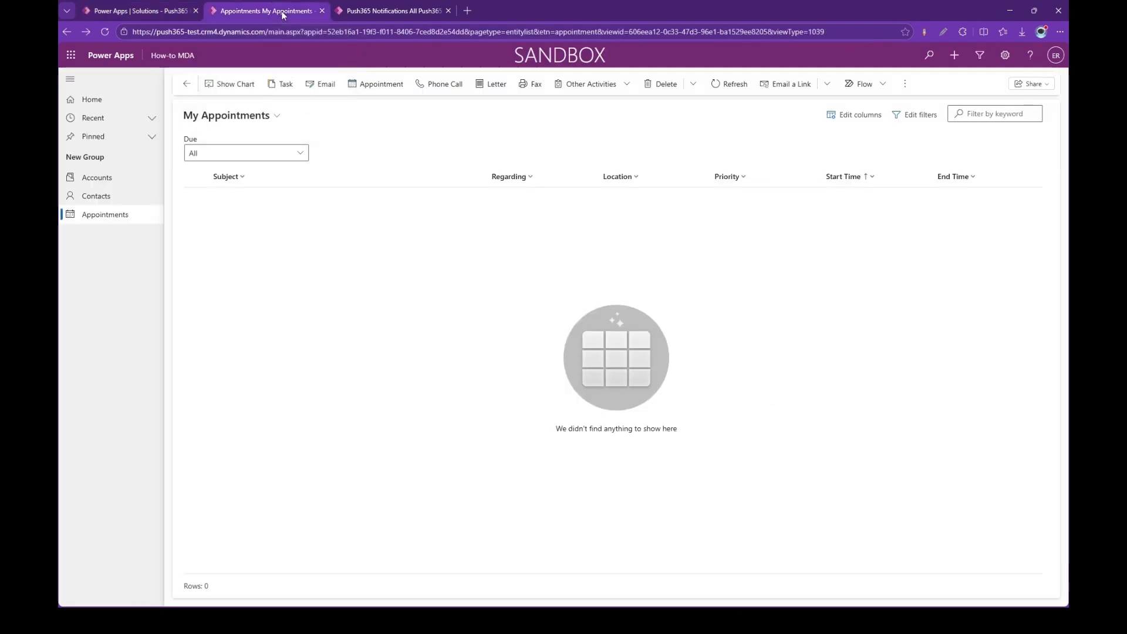
pyautogui.click(387, 91)
pyautogui.click(304, 251)
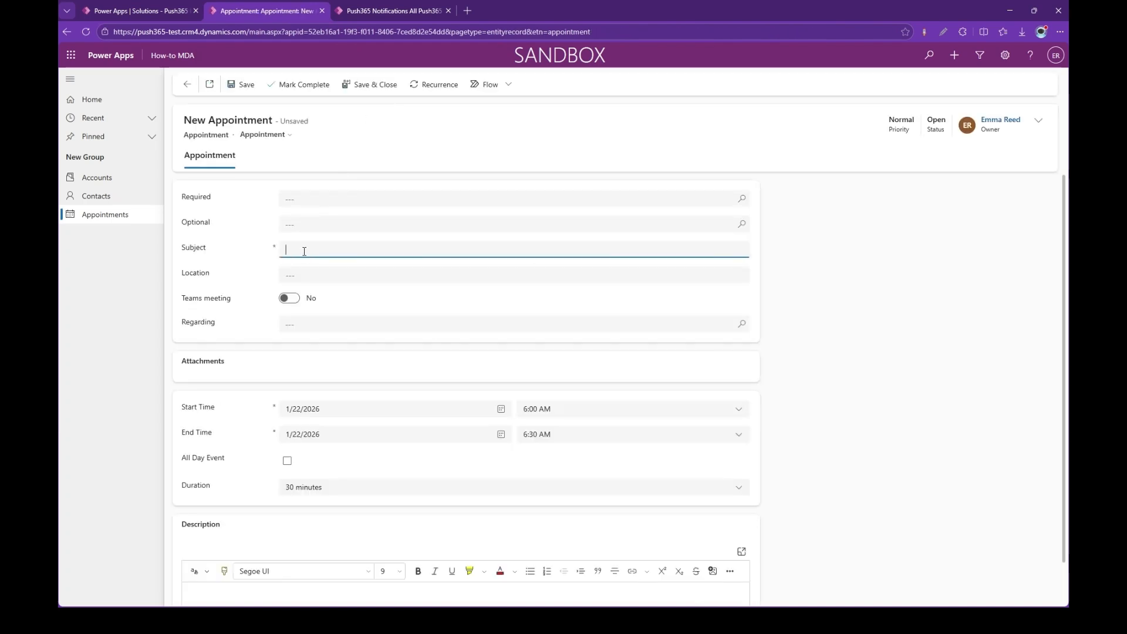
pyautogui.write('Push365 how-to series appointme')
pyautogui.press('BackSpace')
pyautogui.press('BackSpace')
pyautogui.press('BackSpace')
pyautogui.press('BackSpace')
pyautogui.write('ntme')
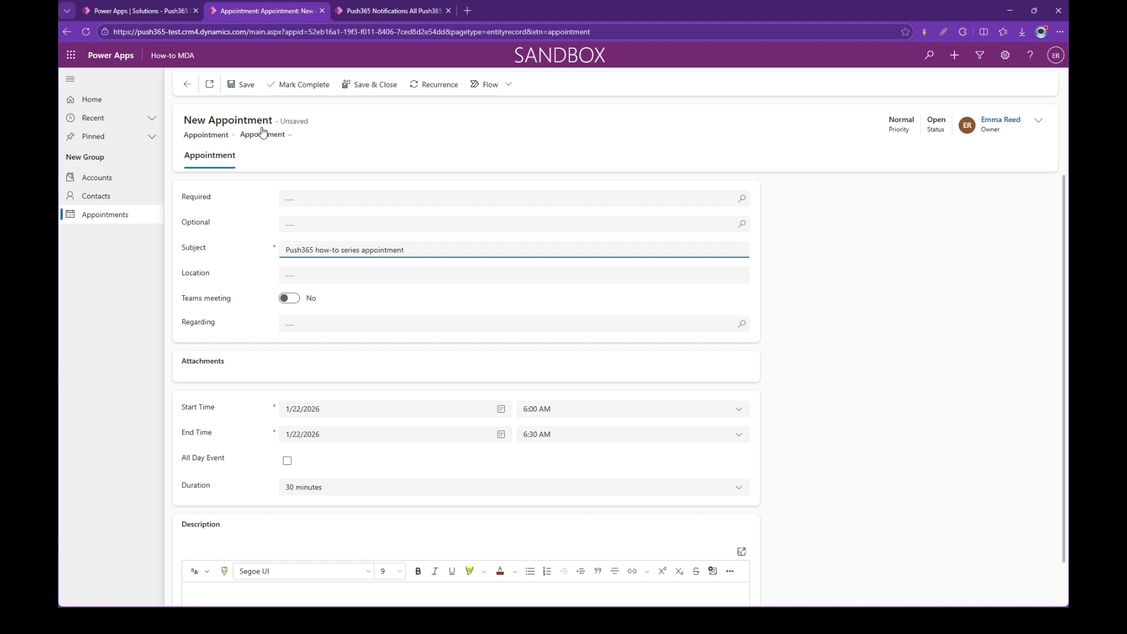
pyautogui.click(251, 86)
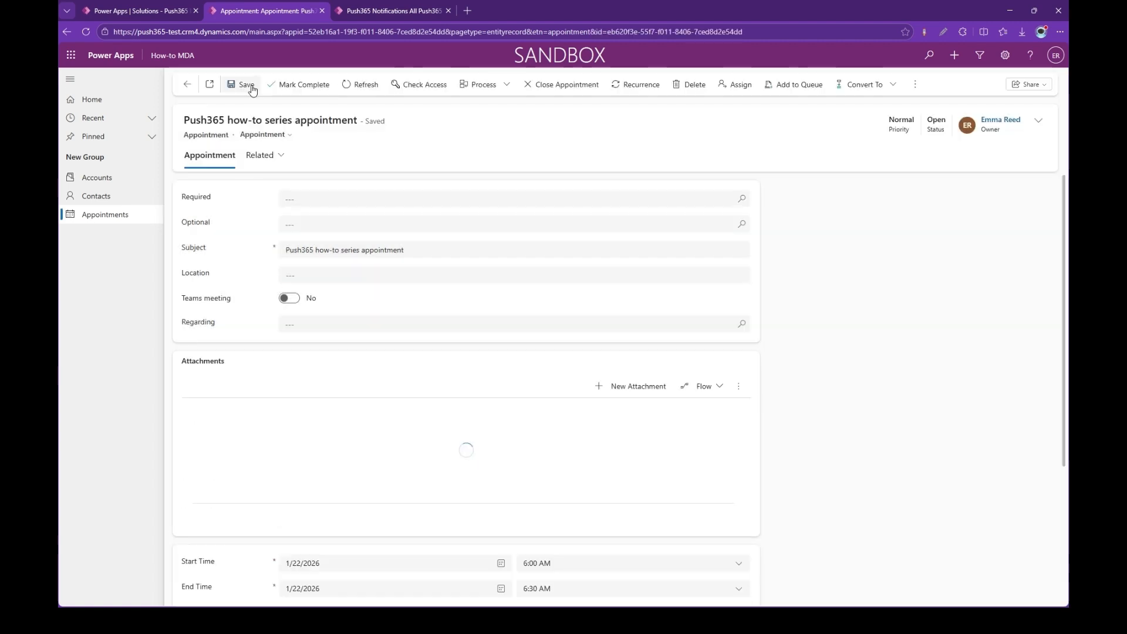
pyautogui.click(187, 84)
# - Switch back to the Power Apps flow details and refresh the 28-day run history
pyautogui.click(176, 13)
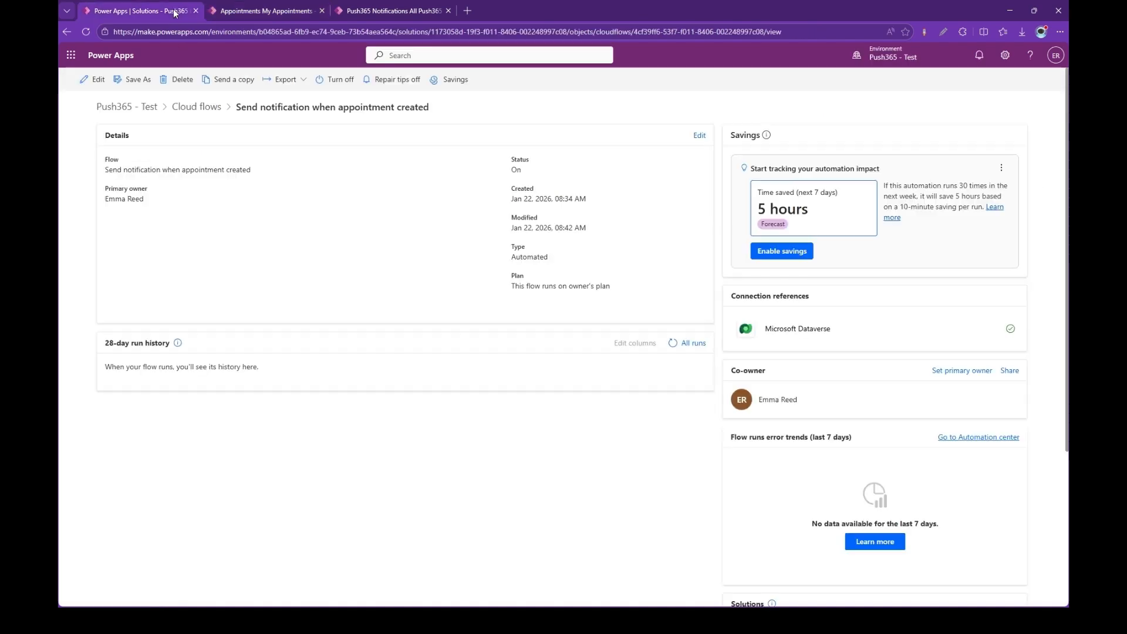
pyautogui.click(673, 344)
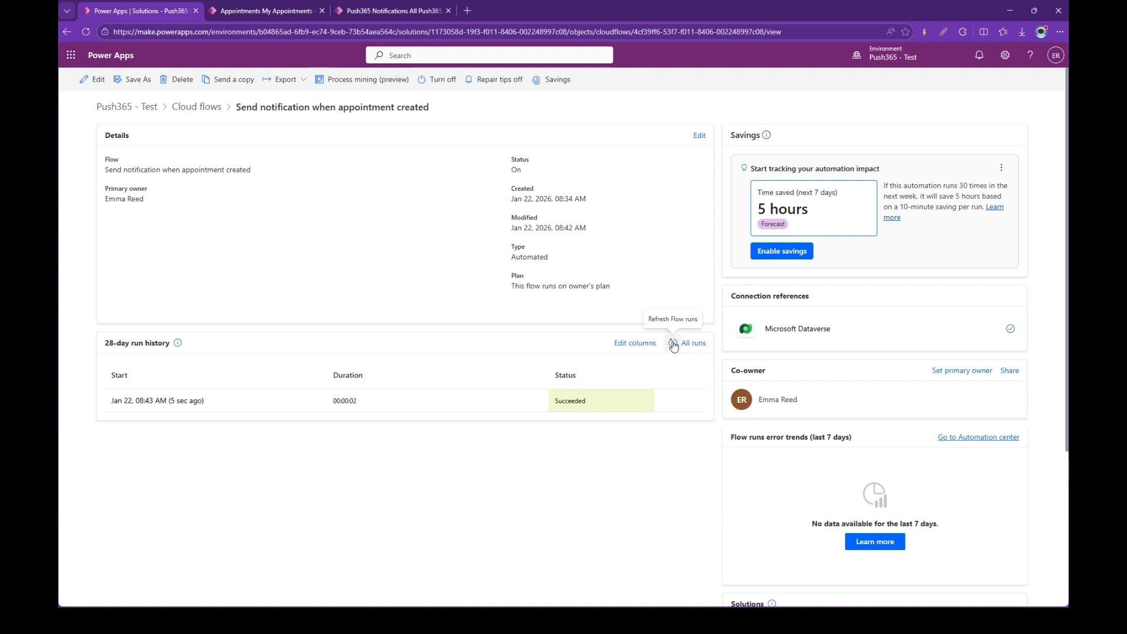
# - Refresh the flow's 28-day run history again to check the latest run's status
pyautogui.click(673, 346)
pyautogui.click(673, 346)
pyautogui.click(673, 346)
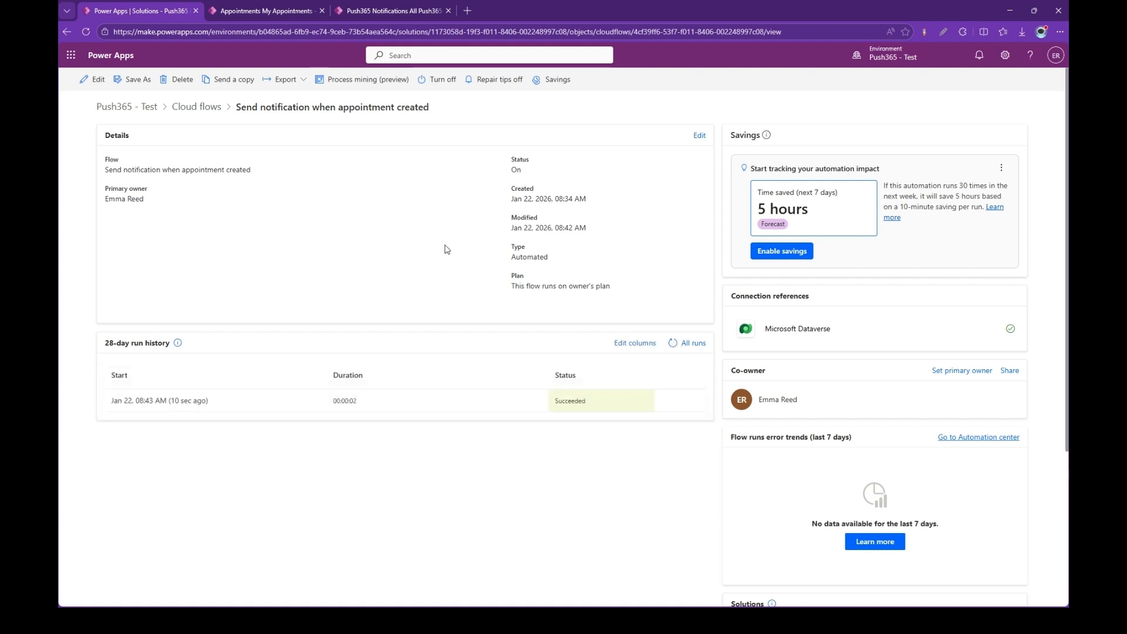
# - Switch to the How-to MDA app and approve the appointment from the "Appointment Created!" push notification
pyautogui.hotkey('ctrl', 'Tab')
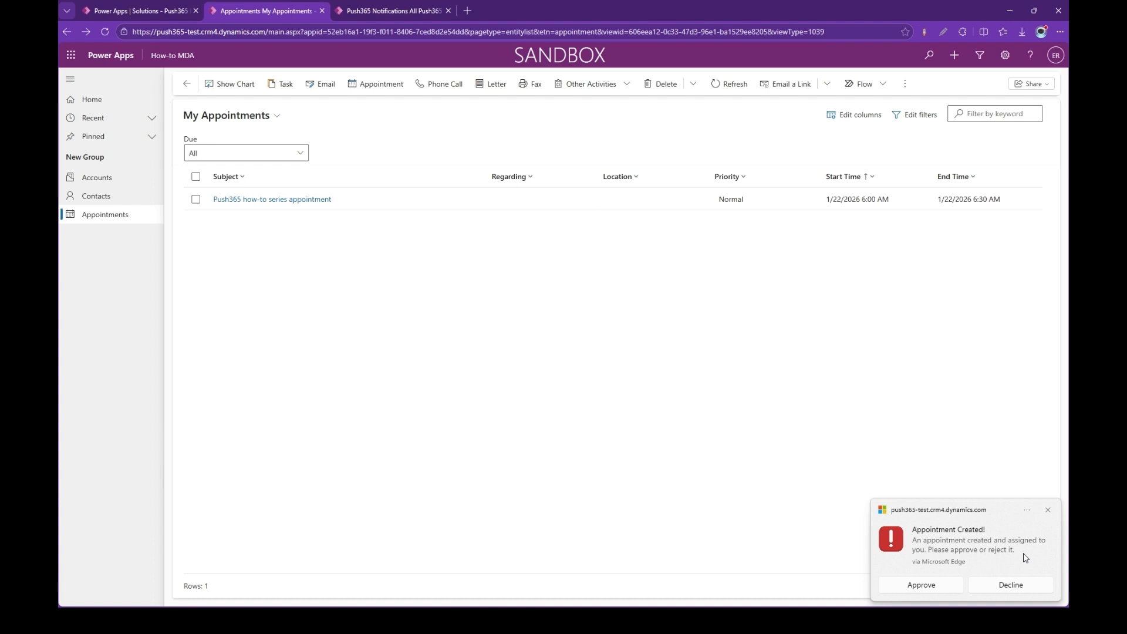
pyautogui.click(927, 585)
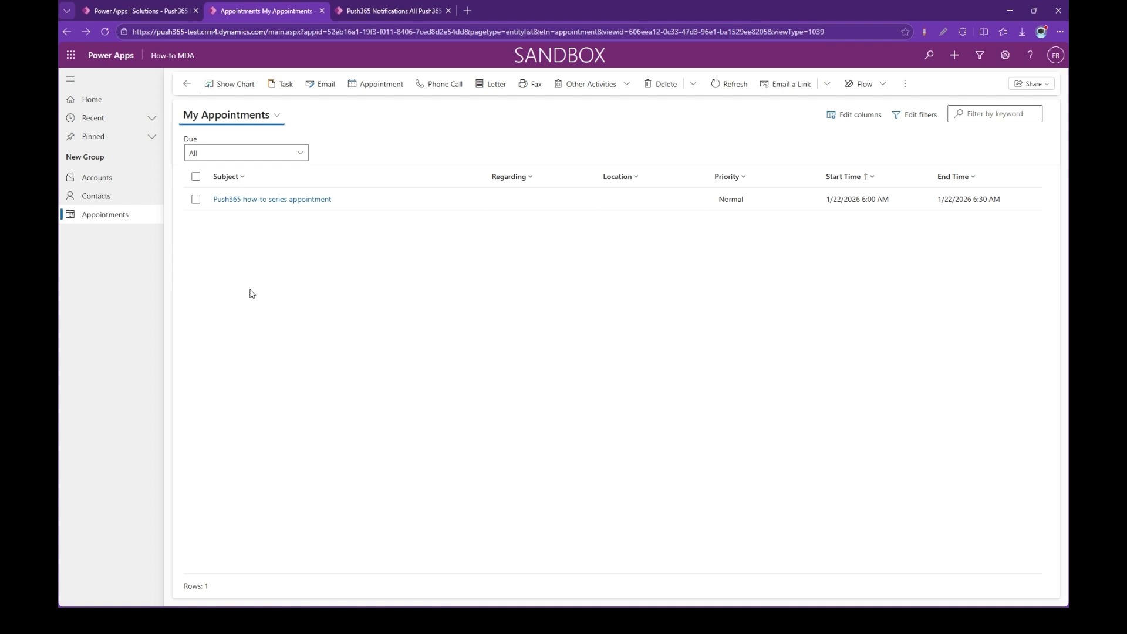
# - Open the "Push365 how-to series appointment" record, check its description for the action's parameter values, and return to the appointments list
pyautogui.click(276, 201)
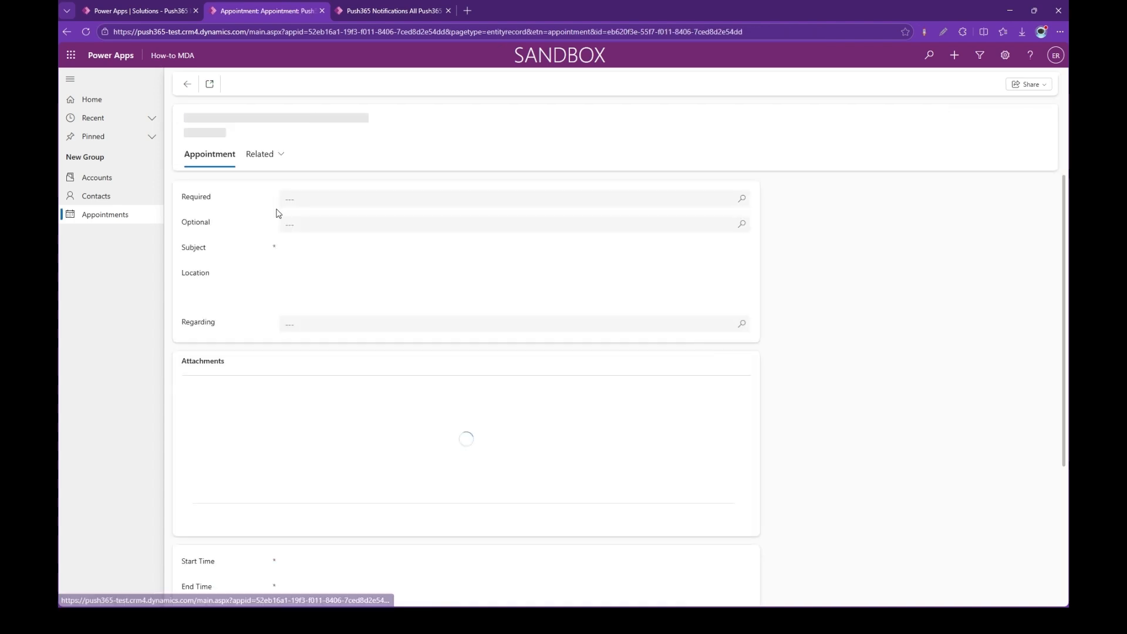
pyautogui.scroll(-4, 260, 255)
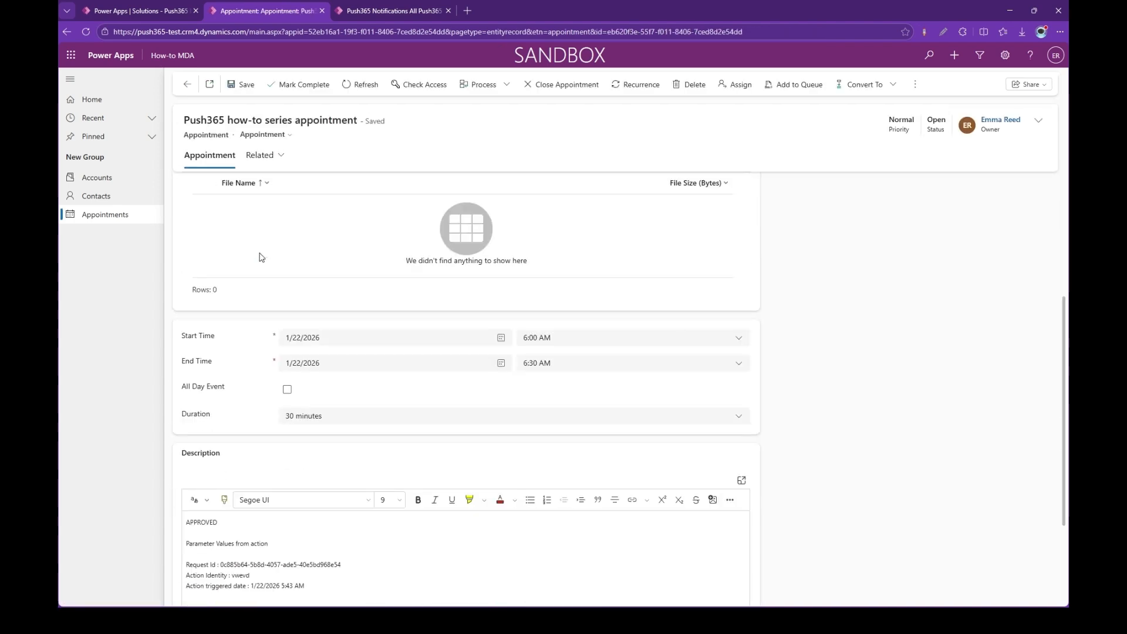
pyautogui.scroll(-3, 260, 257)
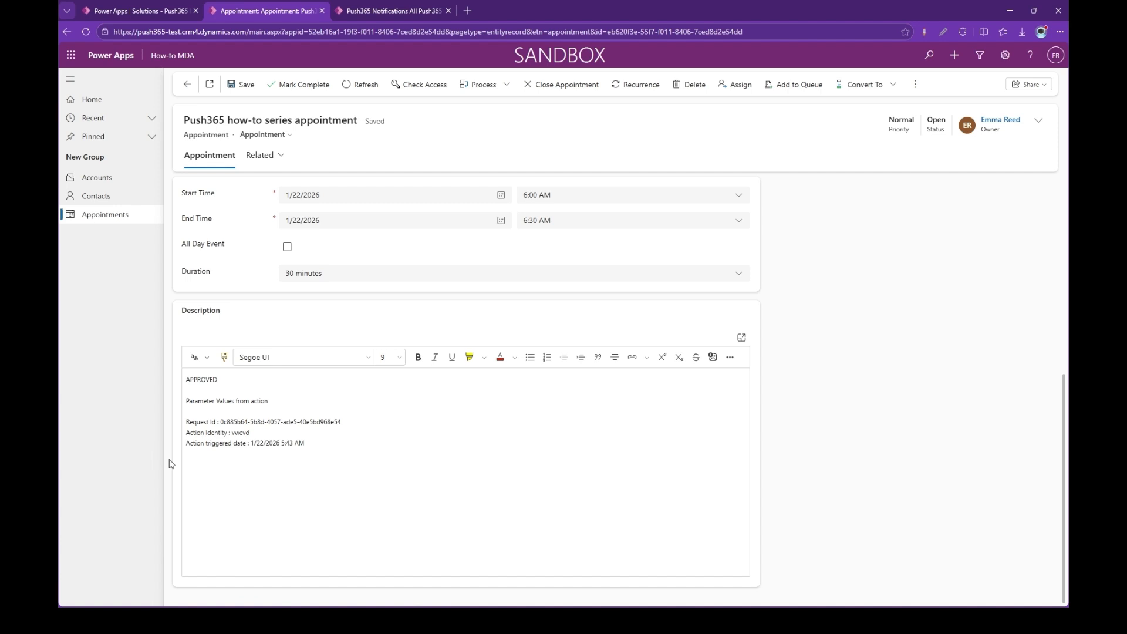
pyautogui.scroll(6, 169, 464)
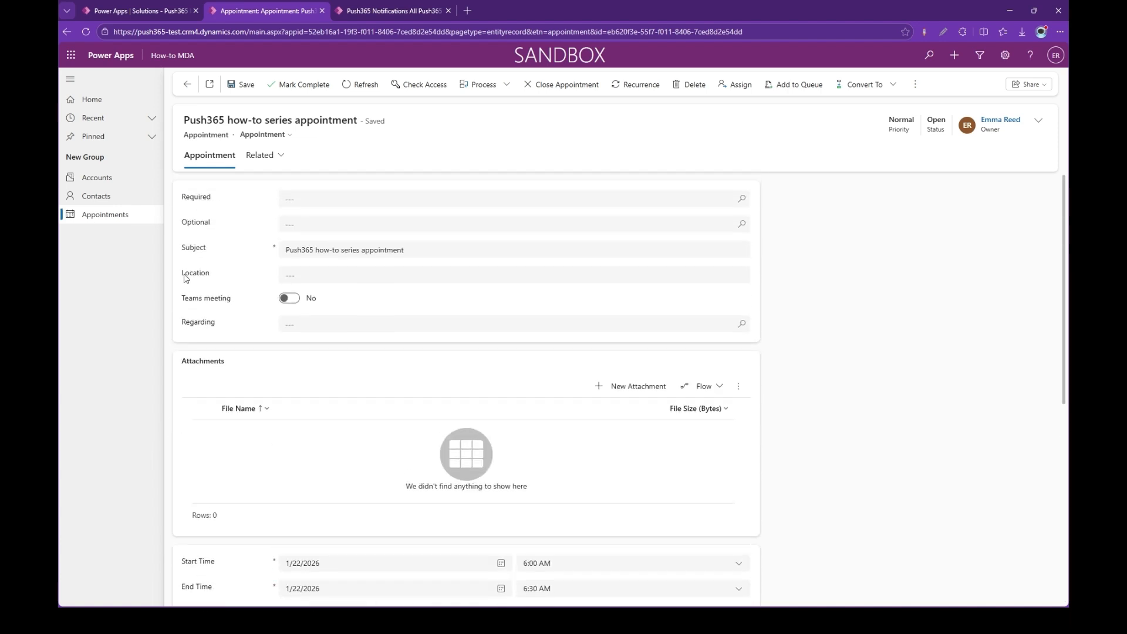
pyautogui.click(187, 84)
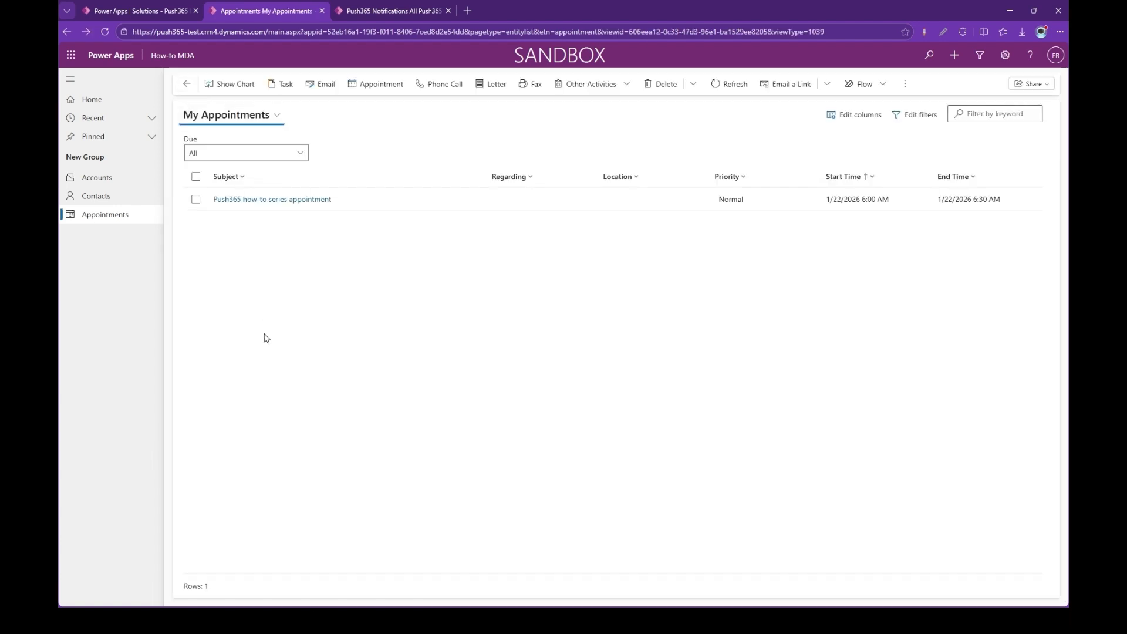